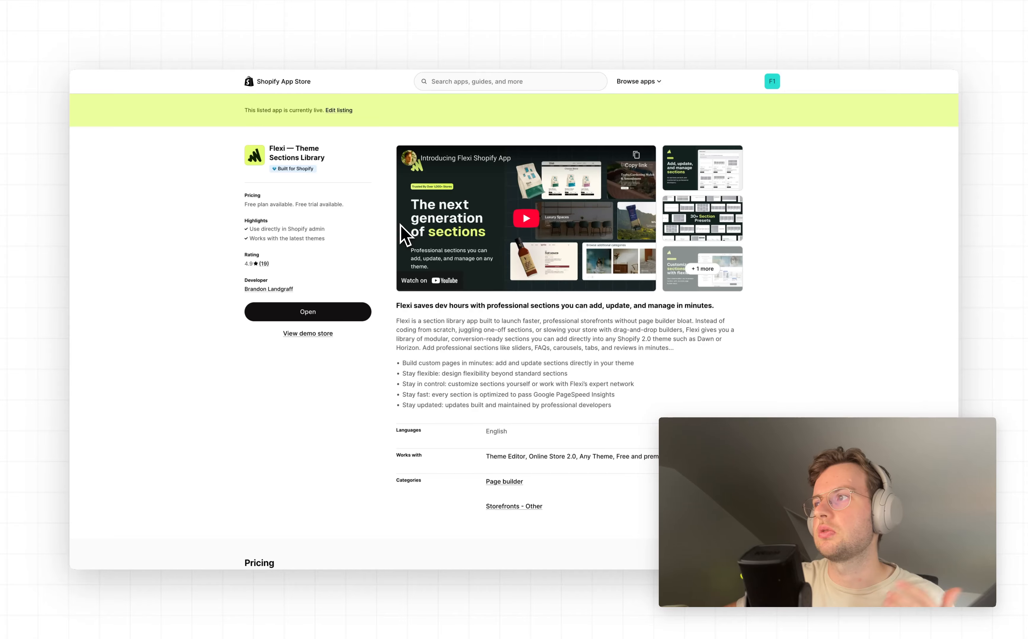
Review the Flexi app listing and the Instagram sections on the store's instagram template.
{"action": "scroll", "coordinate": [380, 330], "scroll_direction": "down", "scroll_amount": 2}
{"action": "scroll", "coordinate": [391, 353], "scroll_direction": "up", "scroll_amount": 1}
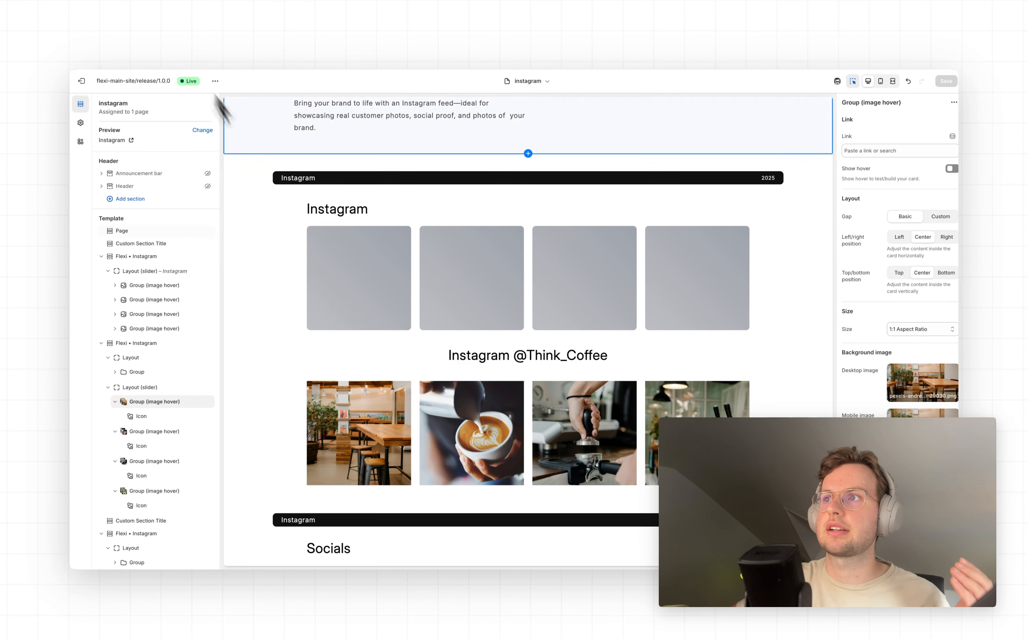
{"action": "left_click", "coordinate": [346, 321]}
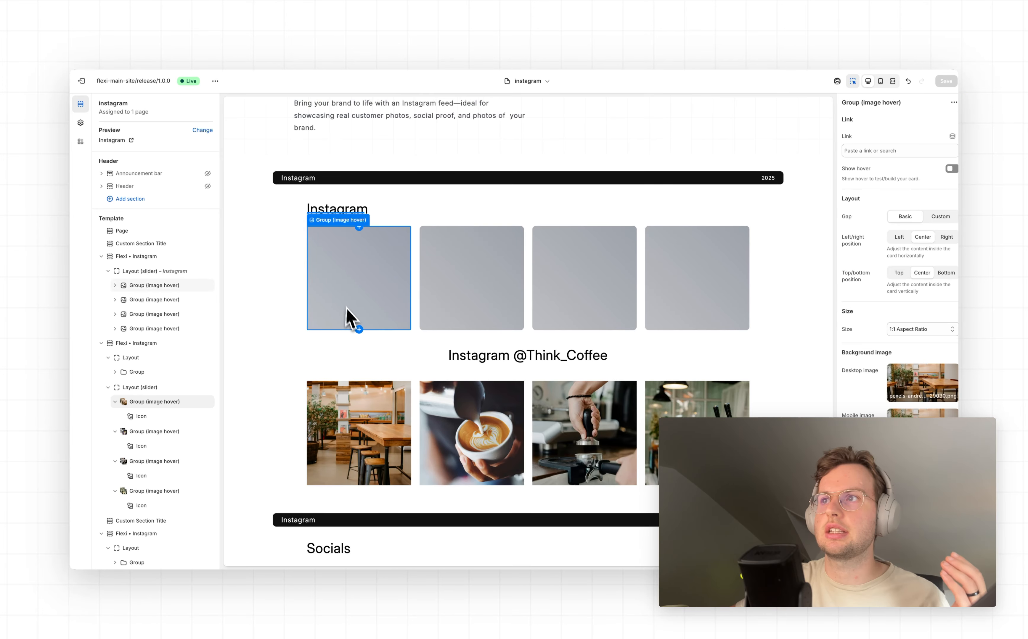
{"action": "scroll", "coordinate": [356, 321], "scroll_direction": "down", "scroll_amount": 3}
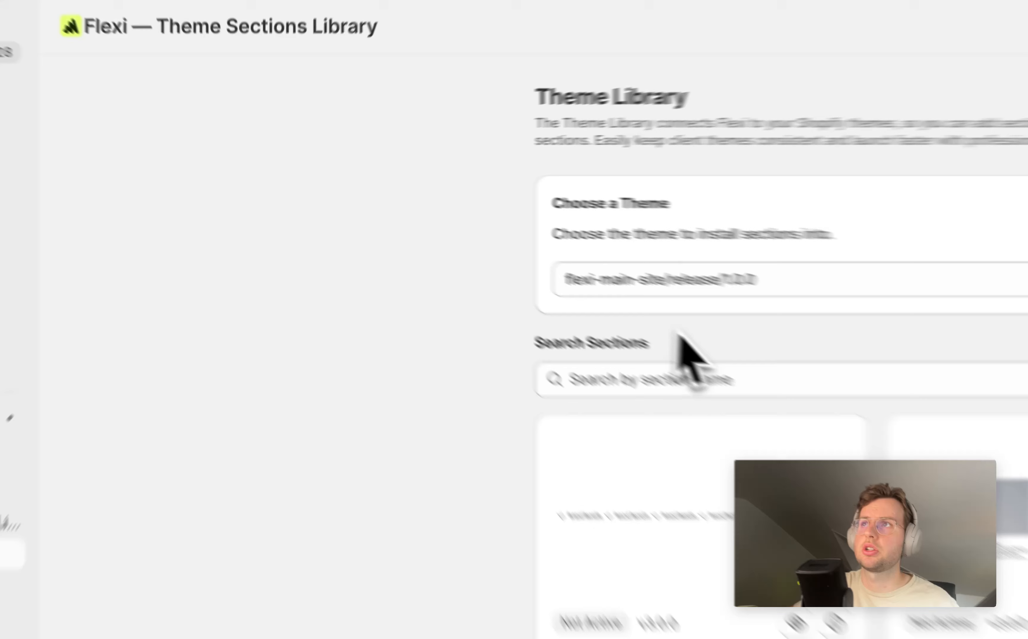
Check which themes the Theme Library can install sections into, keeping flexi-main-site/release/1.0.0.
{"action": "left_click", "coordinate": [440, 205]}
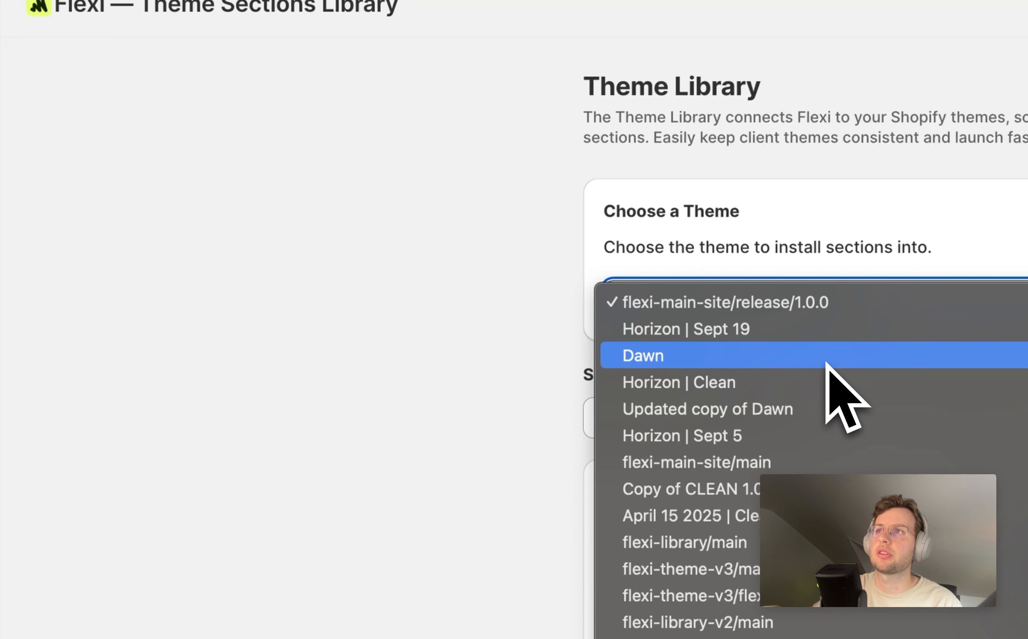
{"action": "left_click", "coordinate": [245, 450]}
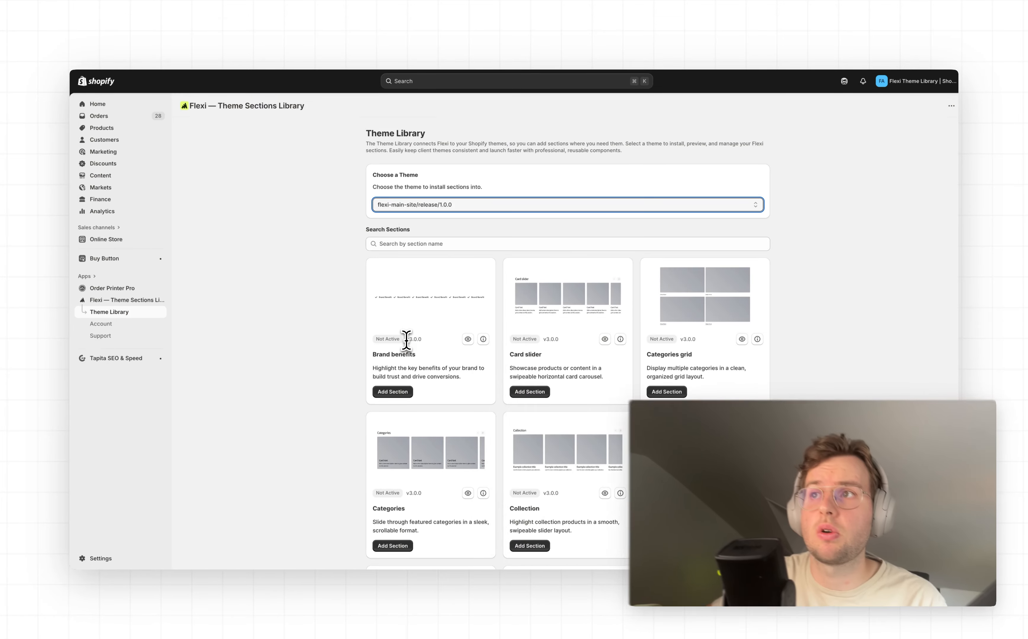
{"action": "left_click_drag", "start_coordinate": [406, 338], "coordinate": [431, 349]}
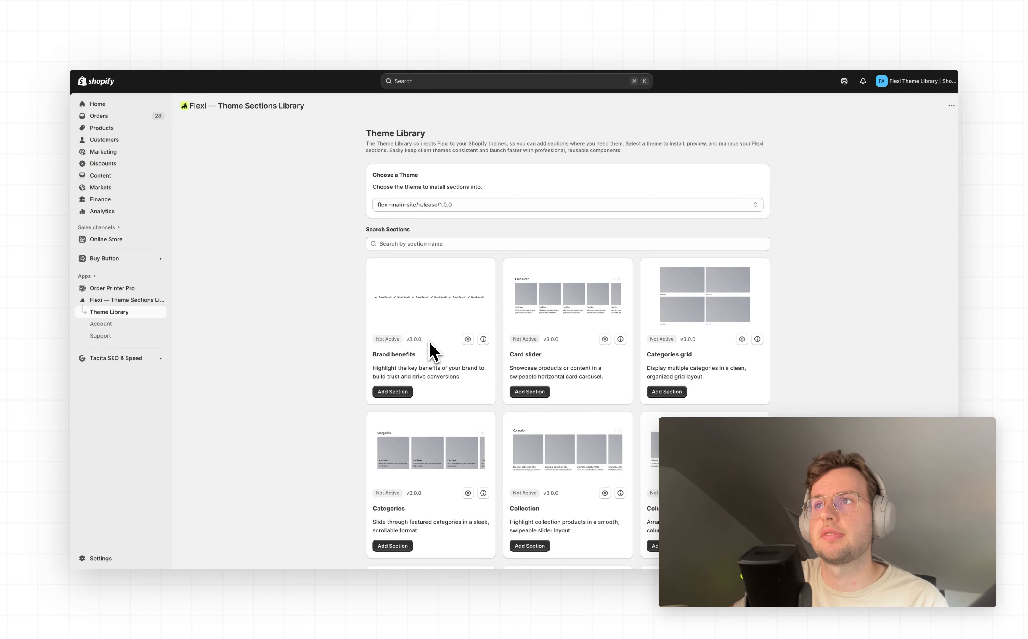
Browse the Theme Library's section cards, from Brand benefits down past the hero sections.
{"action": "scroll", "coordinate": [431, 349], "scroll_direction": "down", "scroll_amount": 1}
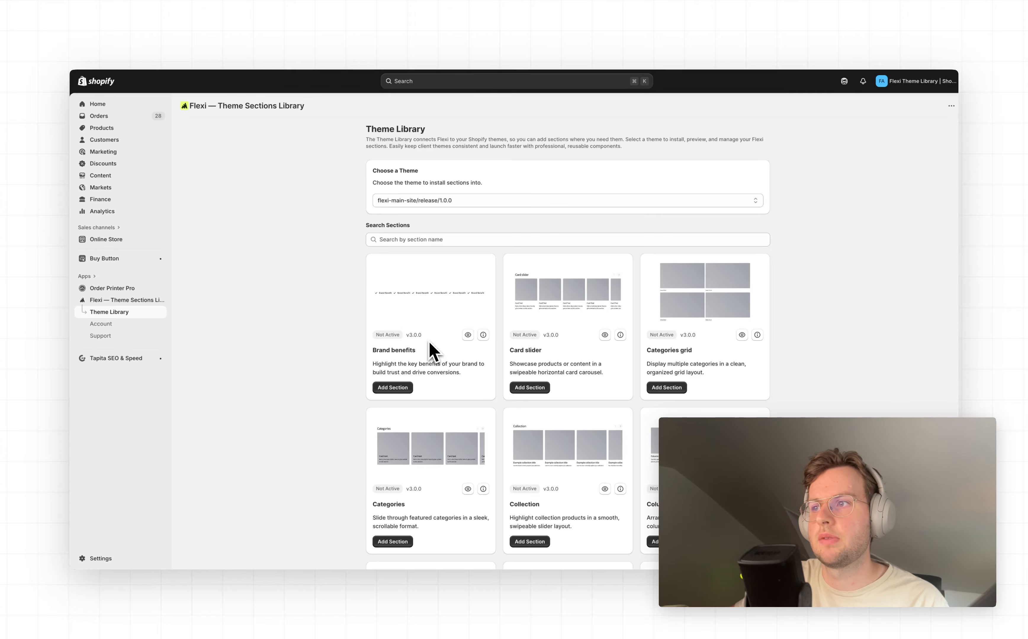
{"action": "scroll", "coordinate": [431, 351], "scroll_direction": "down", "scroll_amount": 2}
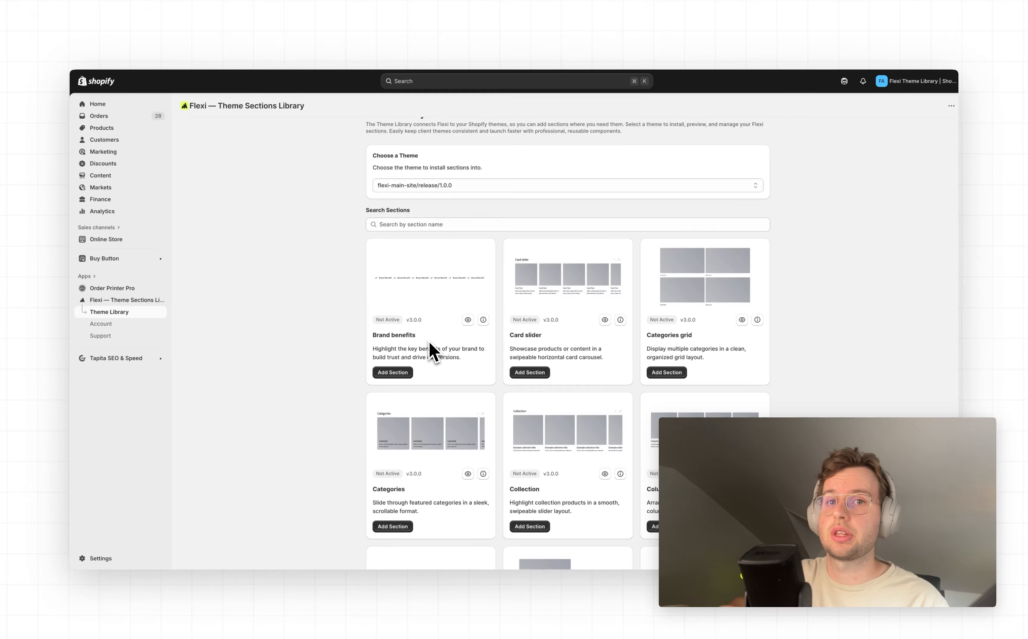
{"action": "scroll", "coordinate": [431, 351], "scroll_direction": "down", "scroll_amount": 1}
{"action": "scroll", "coordinate": [431, 351], "scroll_direction": "up", "scroll_amount": 2}
{"action": "scroll", "coordinate": [431, 351], "scroll_direction": "down", "scroll_amount": 5}
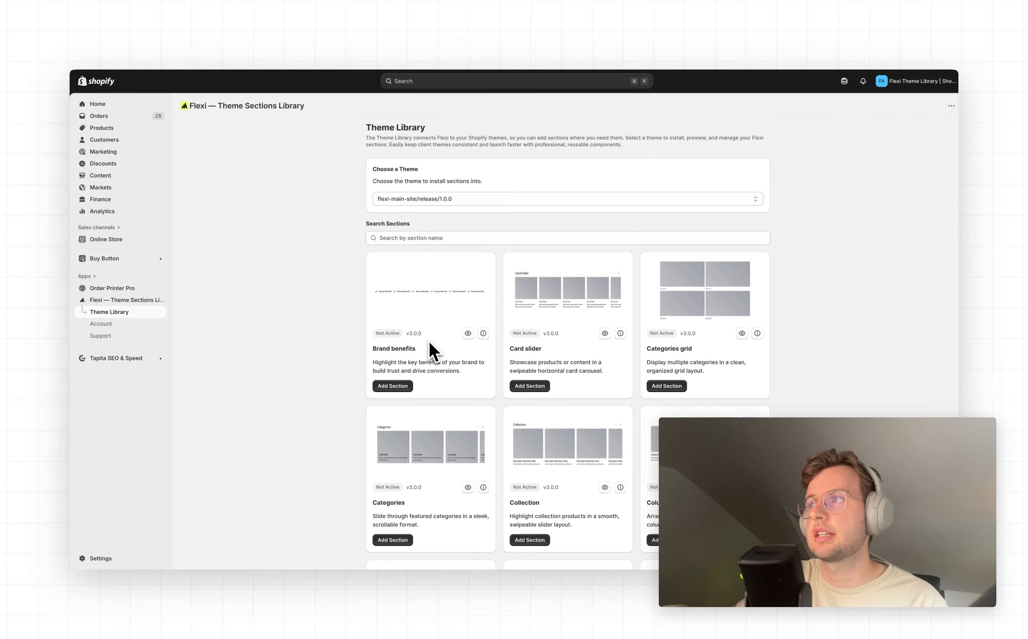
{"action": "scroll", "coordinate": [431, 352], "scroll_direction": "down", "scroll_amount": 20}
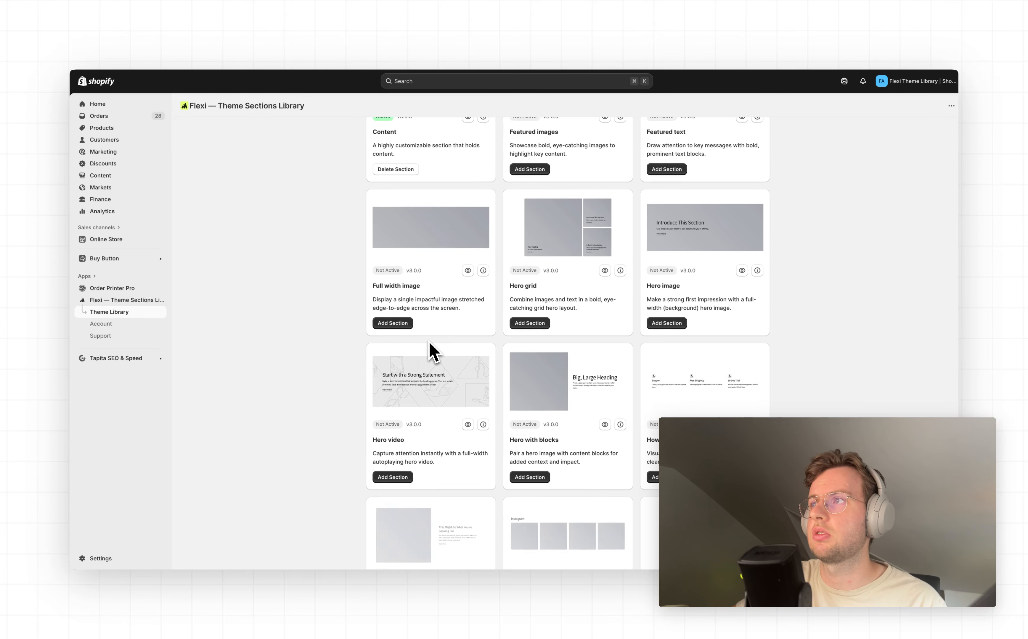
{"action": "scroll", "coordinate": [429, 341], "scroll_direction": "down", "scroll_amount": 5}
{"action": "scroll", "coordinate": [565, 468], "scroll_direction": "up", "scroll_amount": 20}
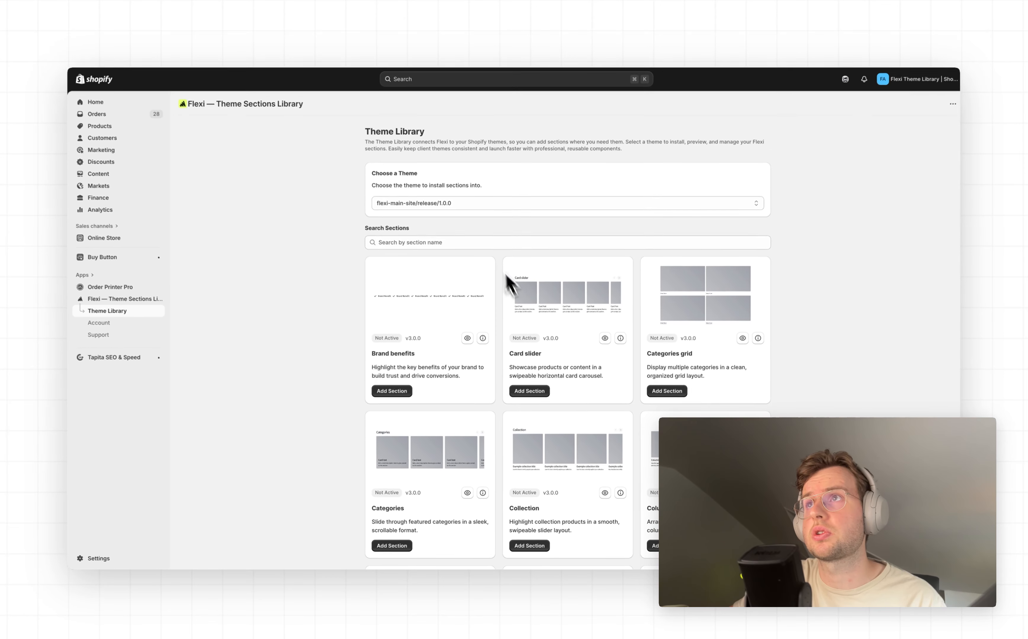
Search the Theme Library for sections matching "Ins", keeping flexi-main-site/release/1.0.0 as the theme.
{"action": "left_click", "coordinate": [431, 59]}
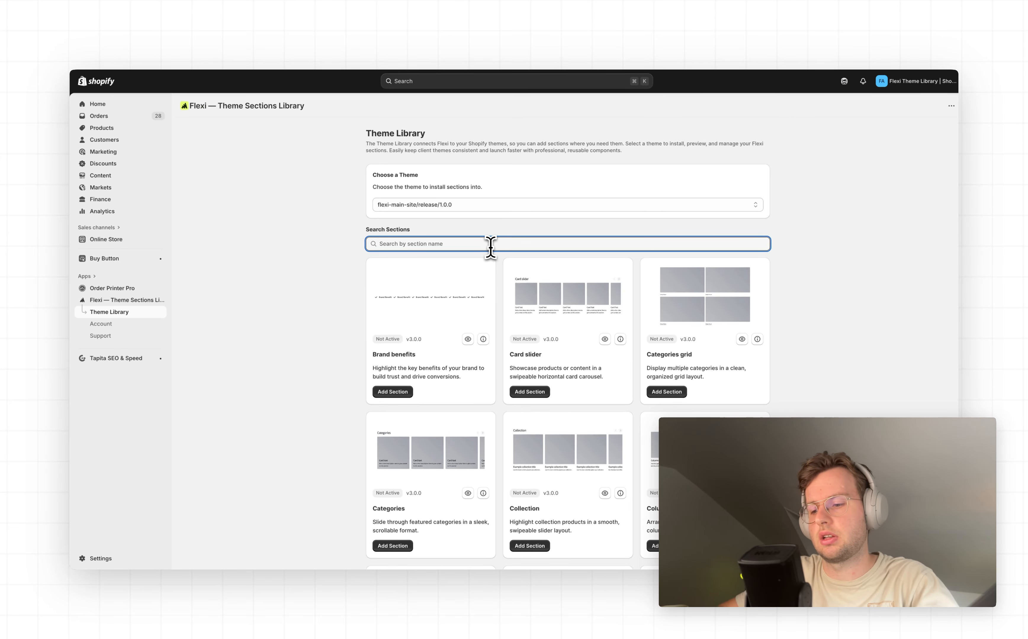
{"action": "type", "text": "Ins"}
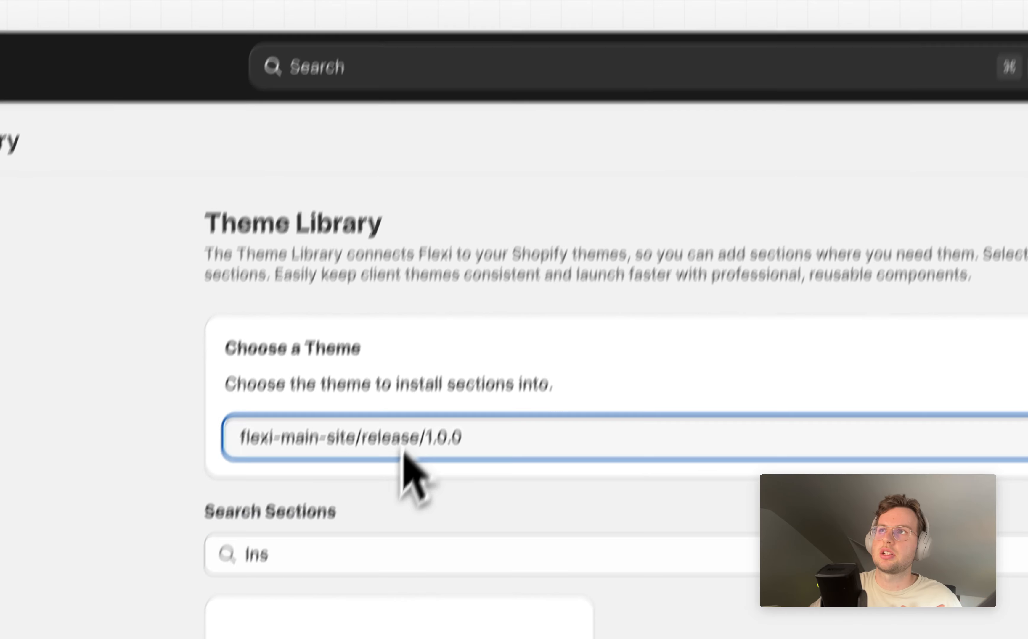
{"action": "left_click", "coordinate": [537, 43]}
{"action": "left_click", "coordinate": [452, 534]}
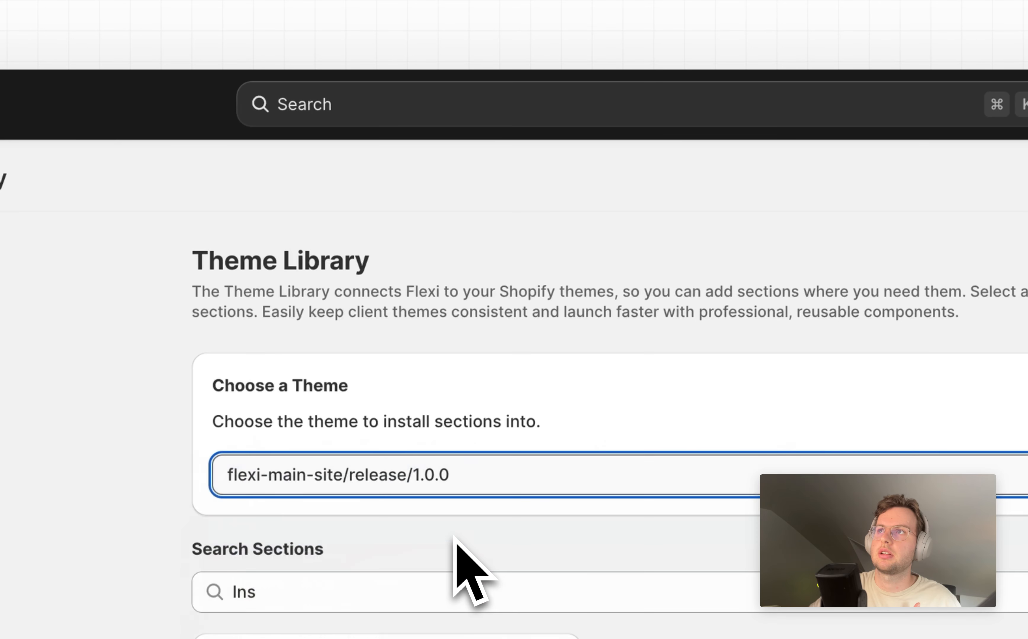
{"action": "left_click", "coordinate": [1014, 105]}
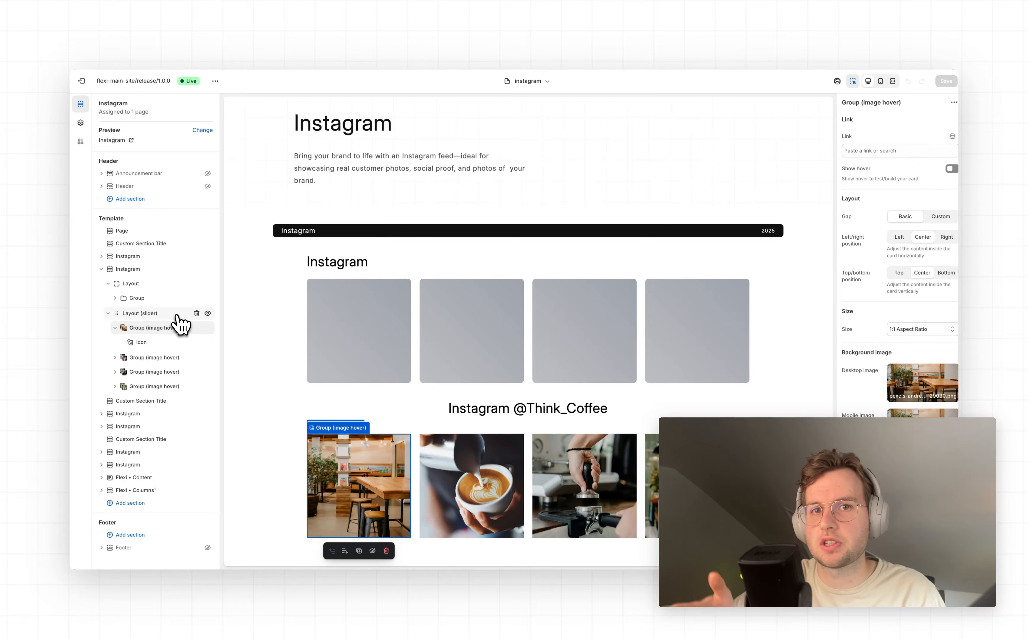
Collapse the expanded Instagram section and add a Flexi Instagram section directly below the template's first Instagram section.
{"action": "left_click", "coordinate": [114, 329]}
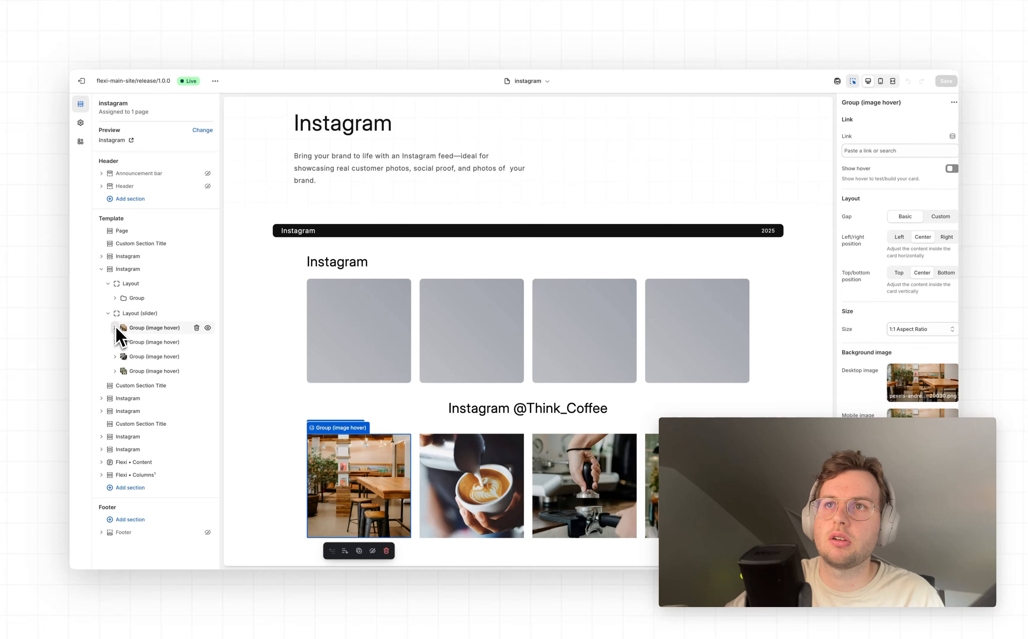
{"action": "left_click", "coordinate": [101, 269]}
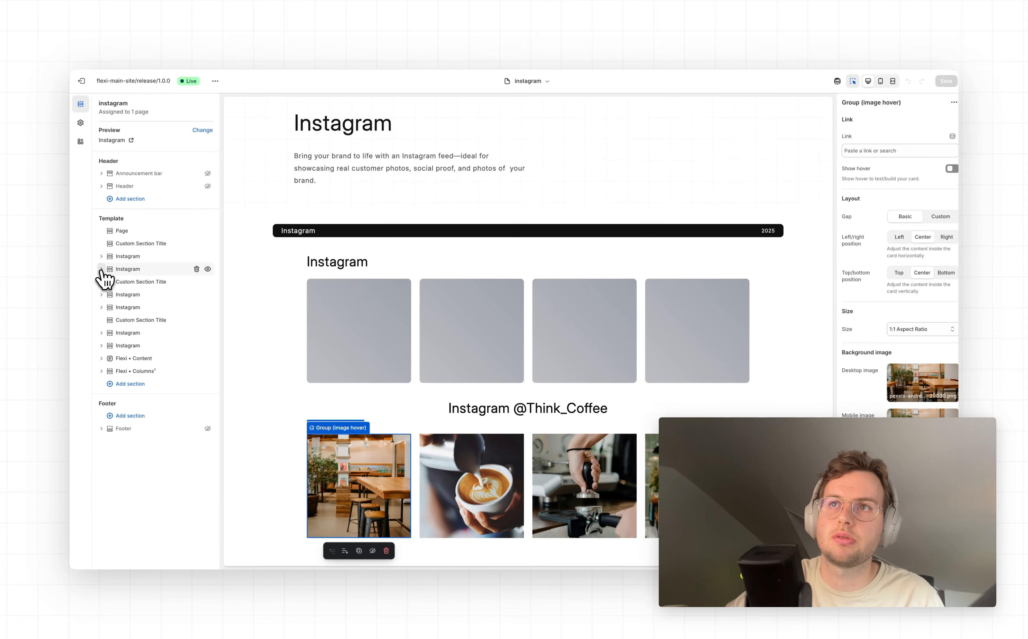
{"action": "left_click", "coordinate": [120, 267]}
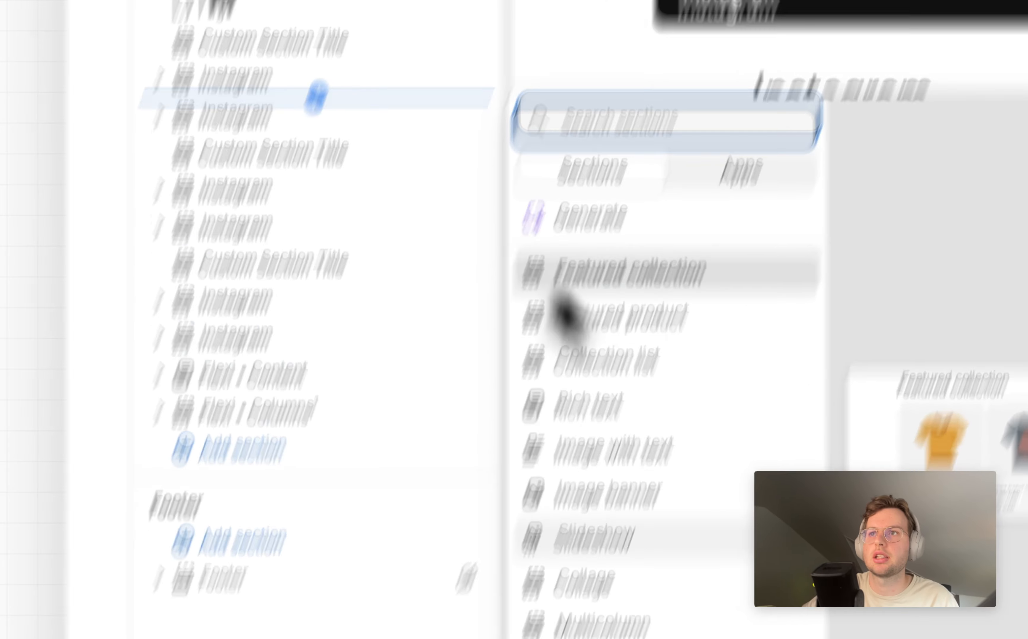
{"action": "scroll", "coordinate": [275, 402], "scroll_direction": "down", "scroll_amount": 5}
{"action": "scroll", "coordinate": [667, 180], "scroll_direction": "down", "scroll_amount": 10}
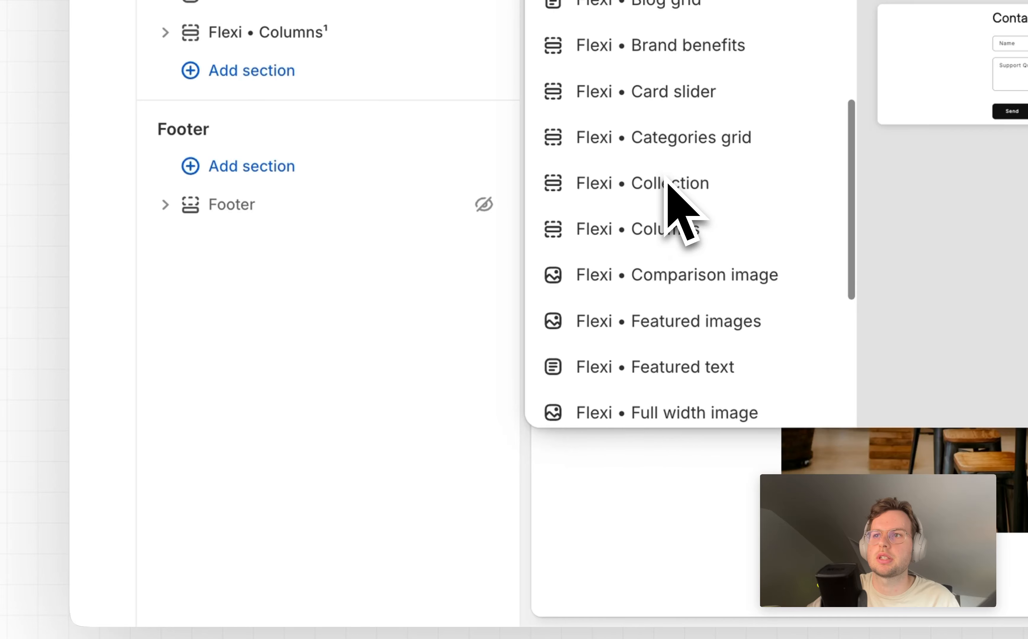
{"action": "scroll", "coordinate": [667, 179], "scroll_direction": "up", "scroll_amount": 10}
{"action": "scroll", "coordinate": [667, 179], "scroll_direction": "down", "scroll_amount": 15}
{"action": "scroll", "coordinate": [667, 179], "scroll_direction": "down", "scroll_amount": 10}
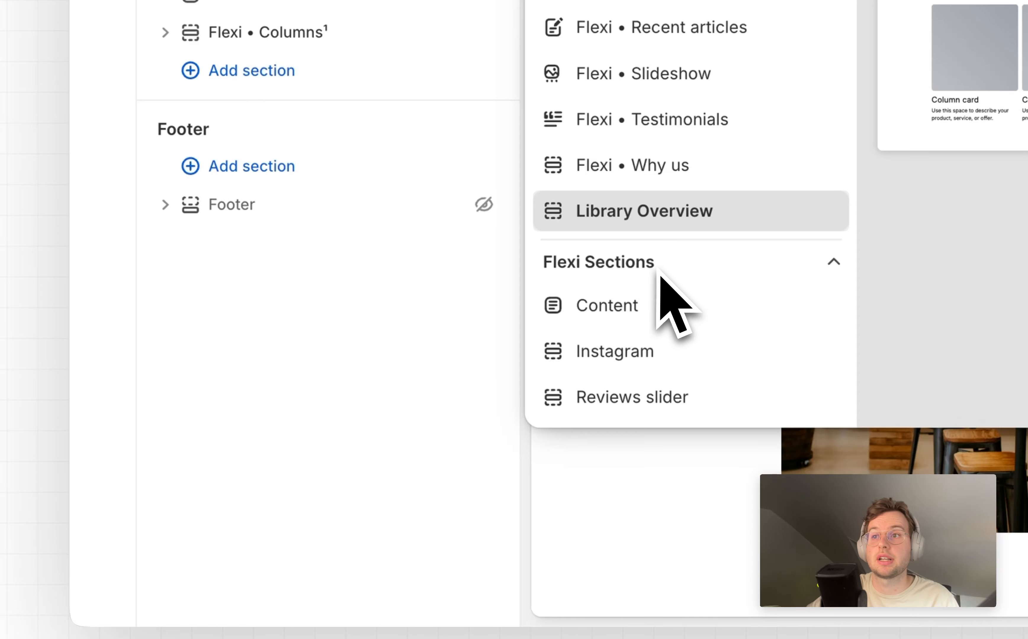
{"action": "left_click", "coordinate": [656, 349]}
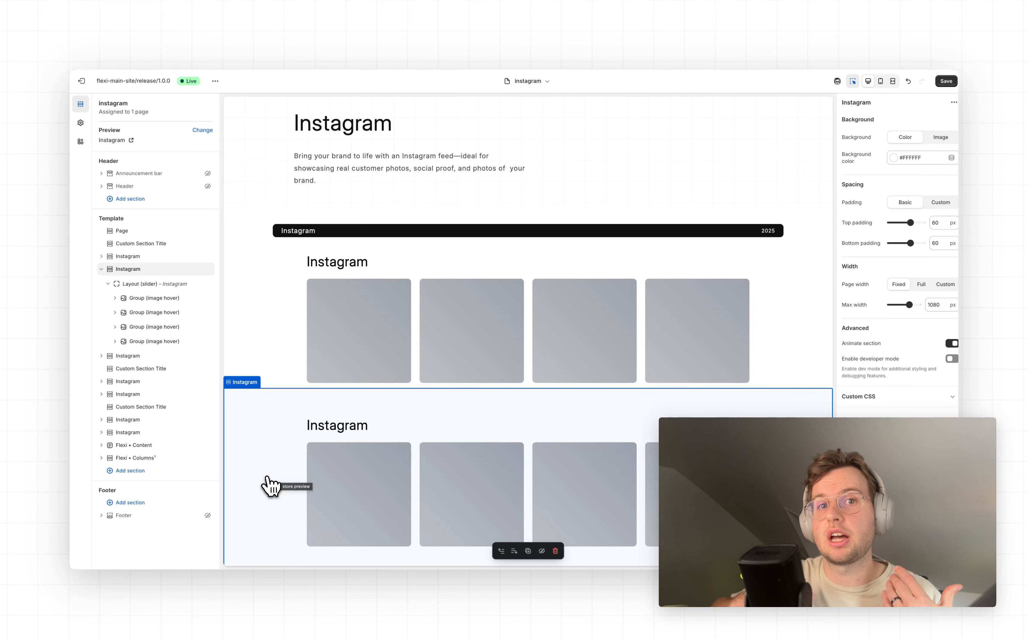
Compare the new Instagram section with the finished coffee, Socials and interior photo examples on the page.
{"action": "scroll", "coordinate": [363, 343], "scroll_direction": "down", "scroll_amount": 10}
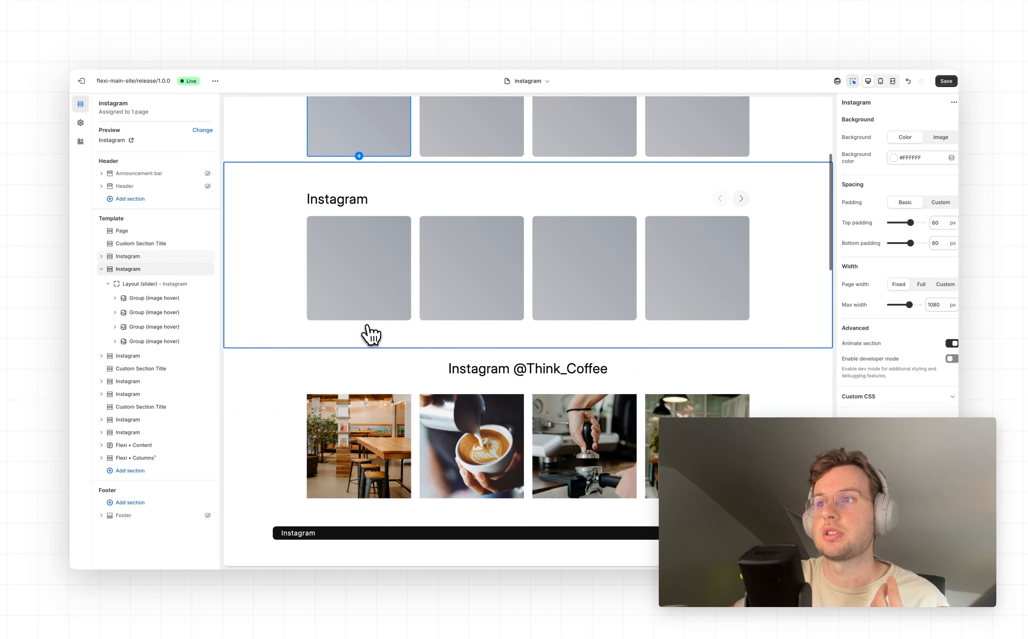
{"action": "scroll", "coordinate": [405, 337], "scroll_direction": "down", "scroll_amount": 10}
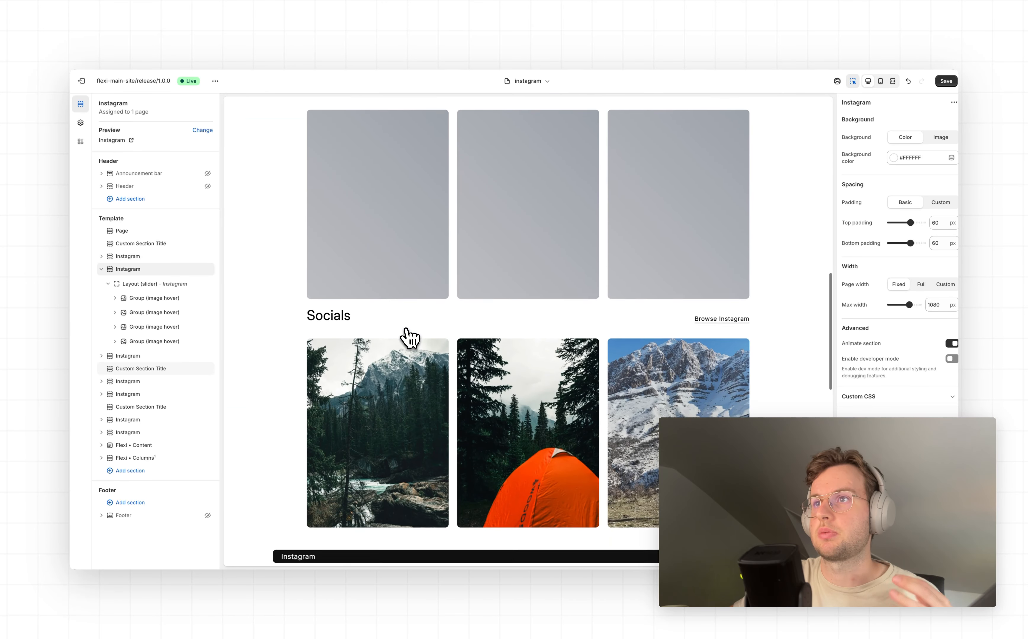
{"action": "scroll", "coordinate": [407, 339], "scroll_direction": "down", "scroll_amount": 4}
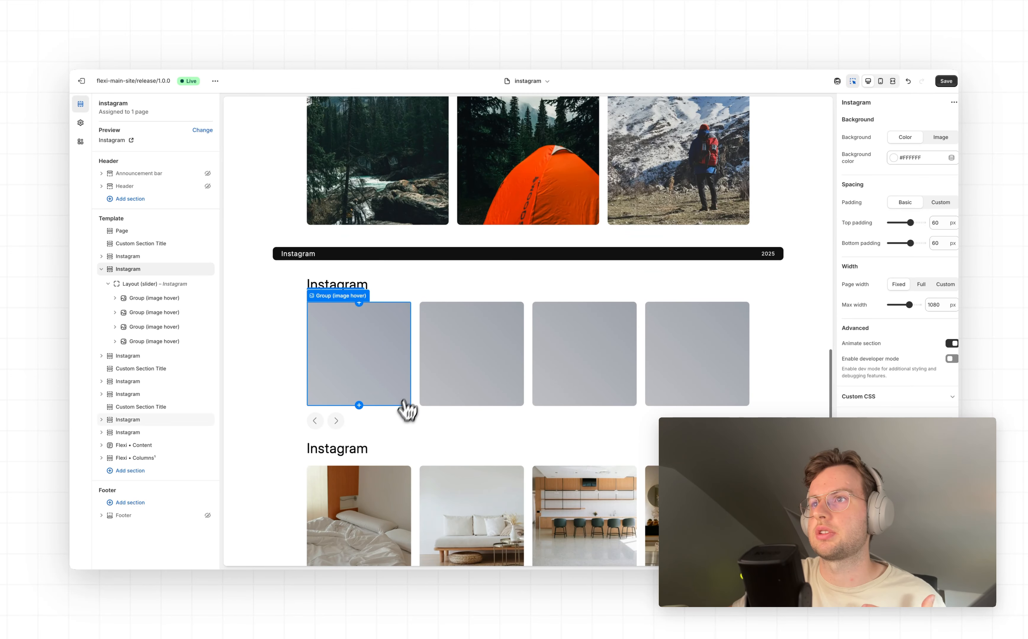
{"action": "scroll", "coordinate": [284, 433], "scroll_direction": "down", "scroll_amount": 3}
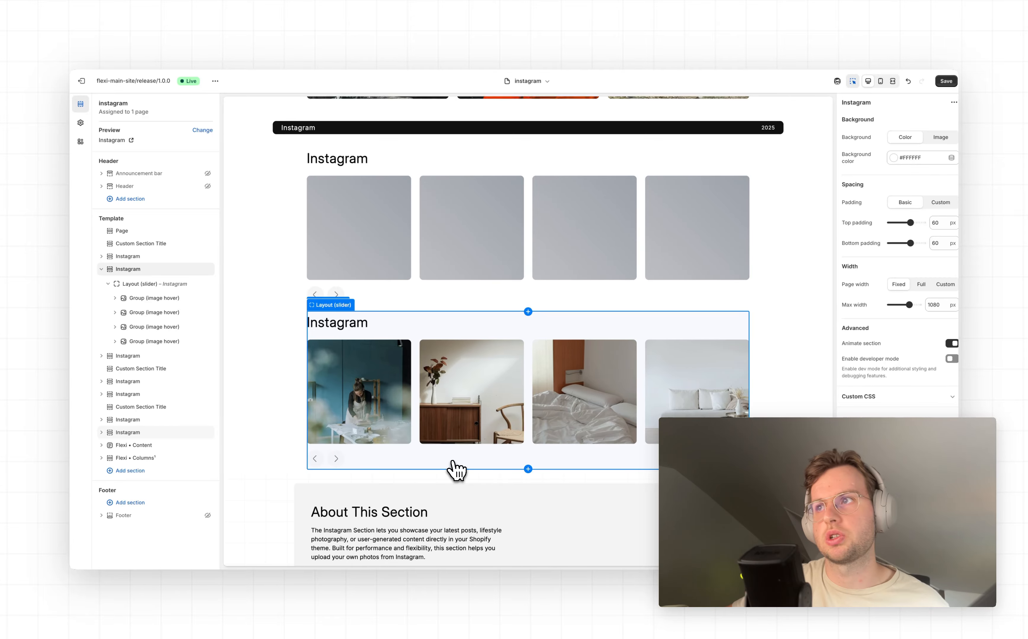
{"action": "scroll", "coordinate": [457, 470], "scroll_direction": "up", "scroll_amount": 15}
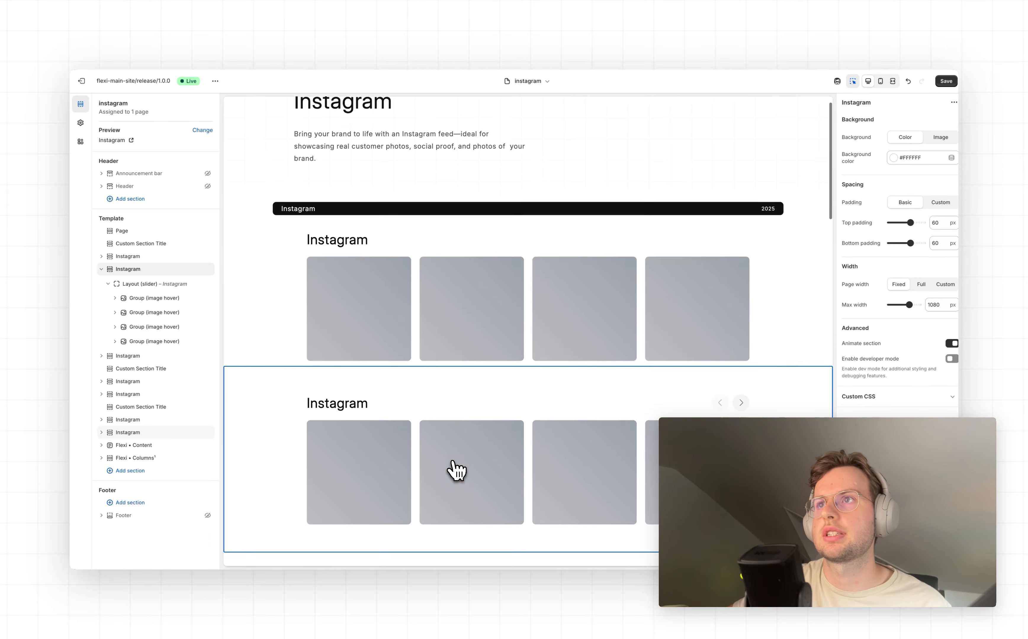
{"action": "scroll", "coordinate": [456, 469], "scroll_direction": "up", "scroll_amount": 1}
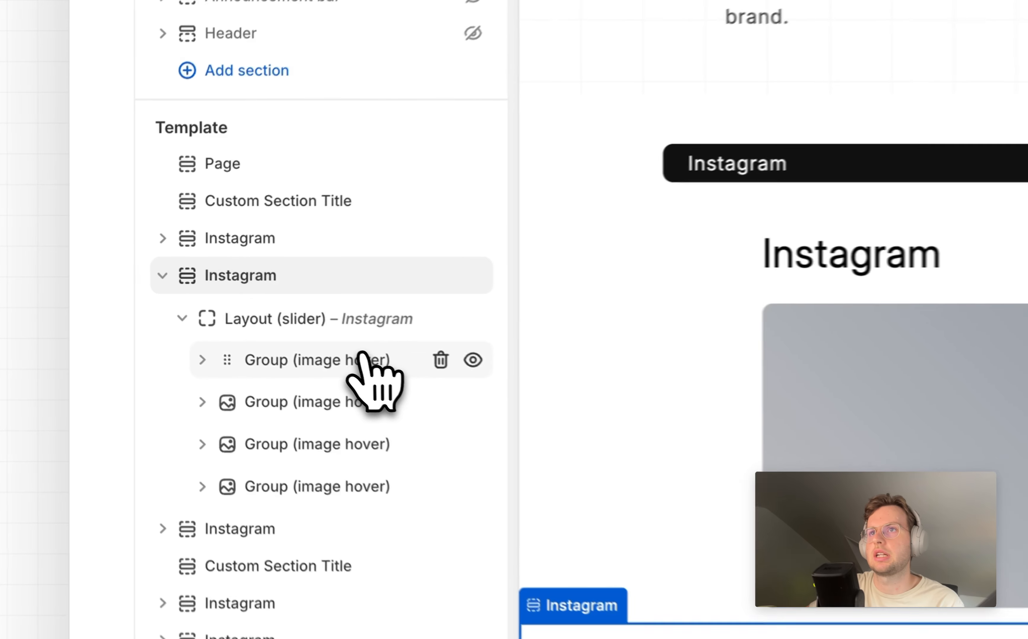
Set the pexels-minan1398 rock climber photo as desktop and mobile background image of the new section's first image hover group.
{"action": "left_click", "coordinate": [346, 338]}
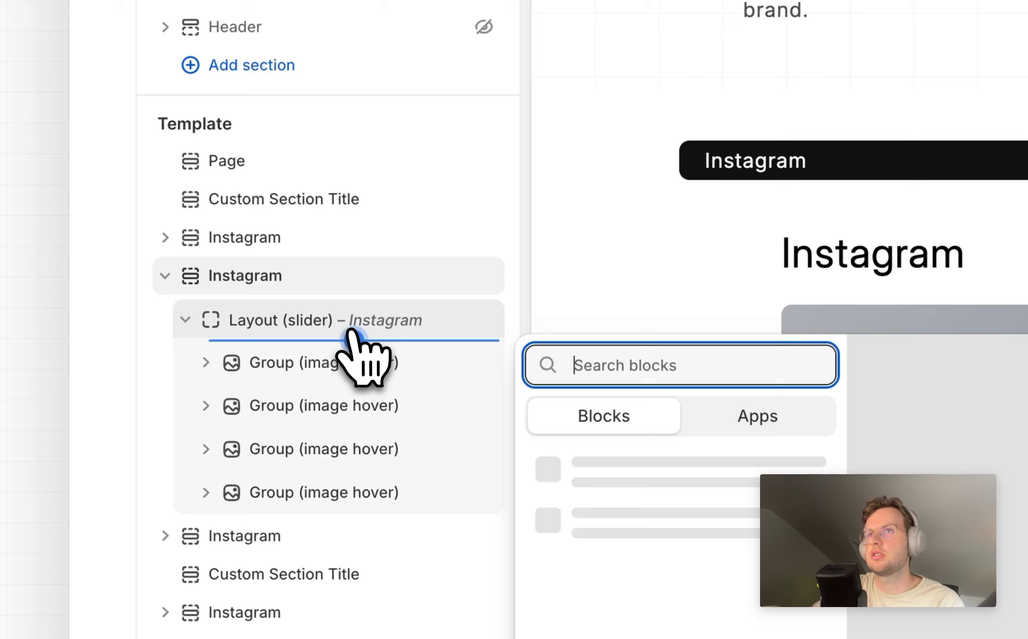
{"action": "left_click", "coordinate": [309, 363]}
{"action": "left_click", "coordinate": [331, 365]}
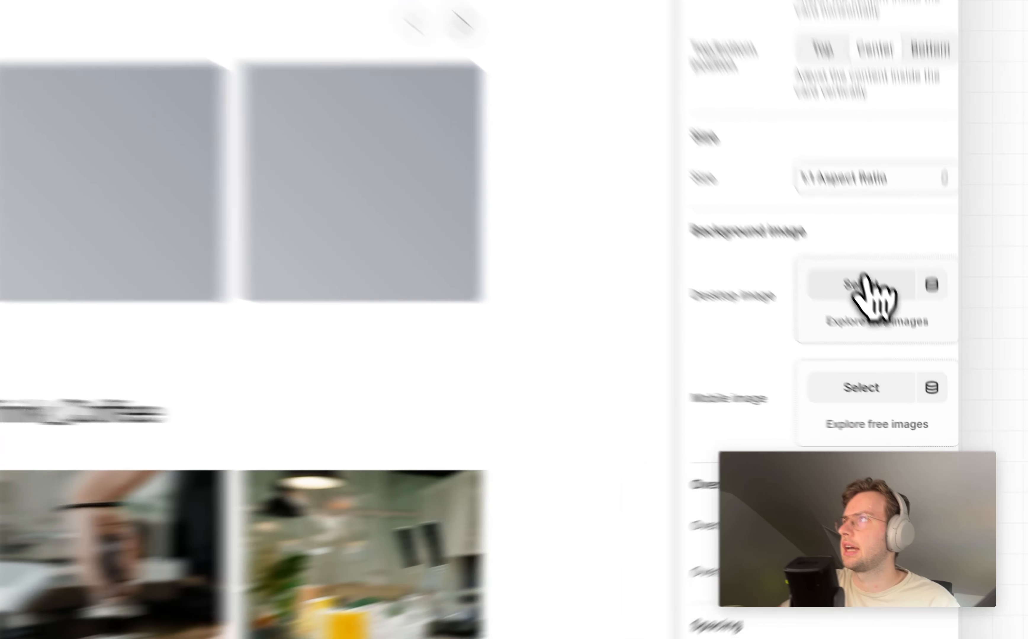
{"action": "scroll", "coordinate": [915, 379], "scroll_direction": "down", "scroll_amount": 1}
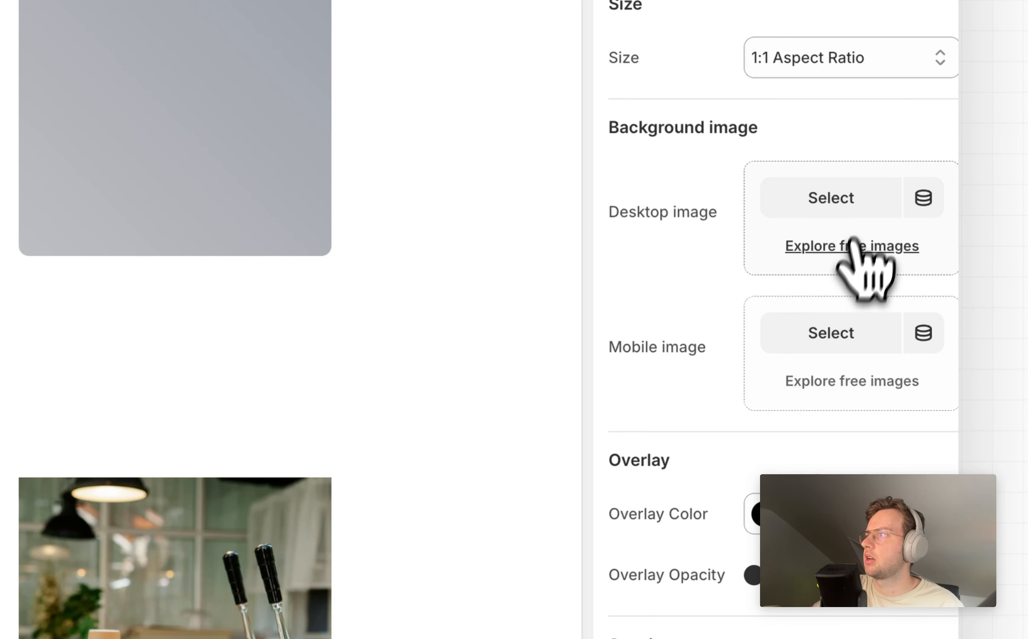
{"action": "left_click", "coordinate": [859, 207]}
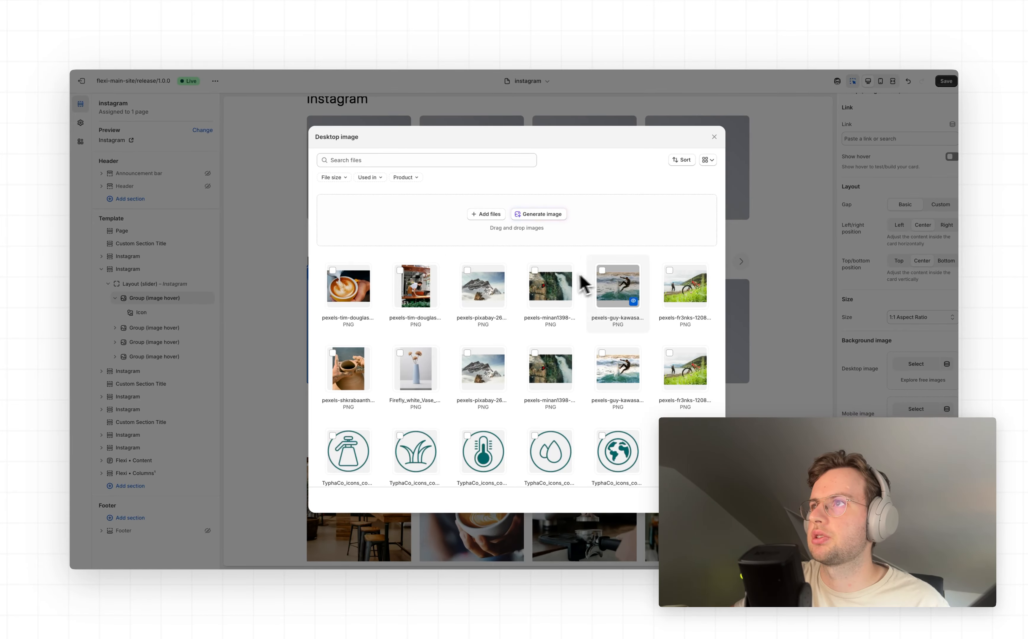
{"action": "left_click", "coordinate": [562, 285]}
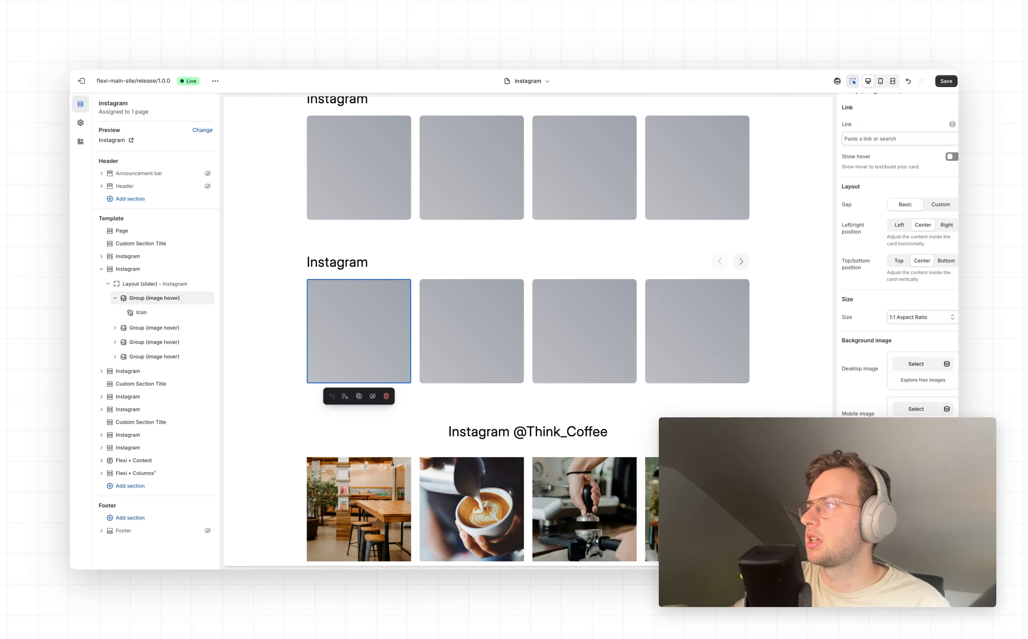
{"action": "left_click", "coordinate": [925, 408]}
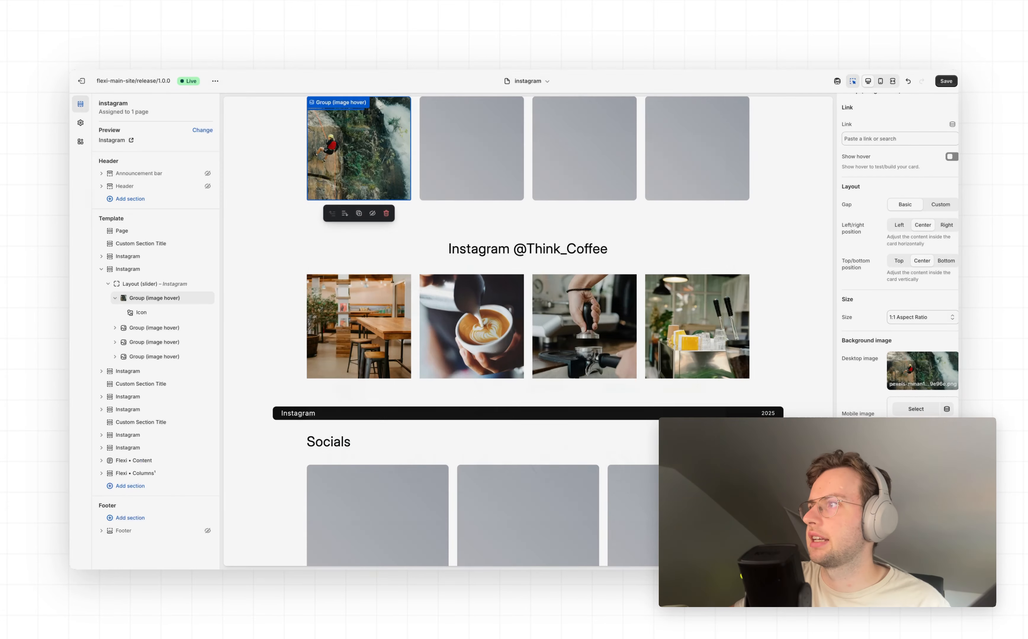
Open the link setting of the first image hover group in the new Instagram section.
{"action": "scroll", "coordinate": [688, 382], "scroll_direction": "up", "scroll_amount": 3}
{"action": "scroll", "coordinate": [686, 377], "scroll_direction": "up", "scroll_amount": 3}
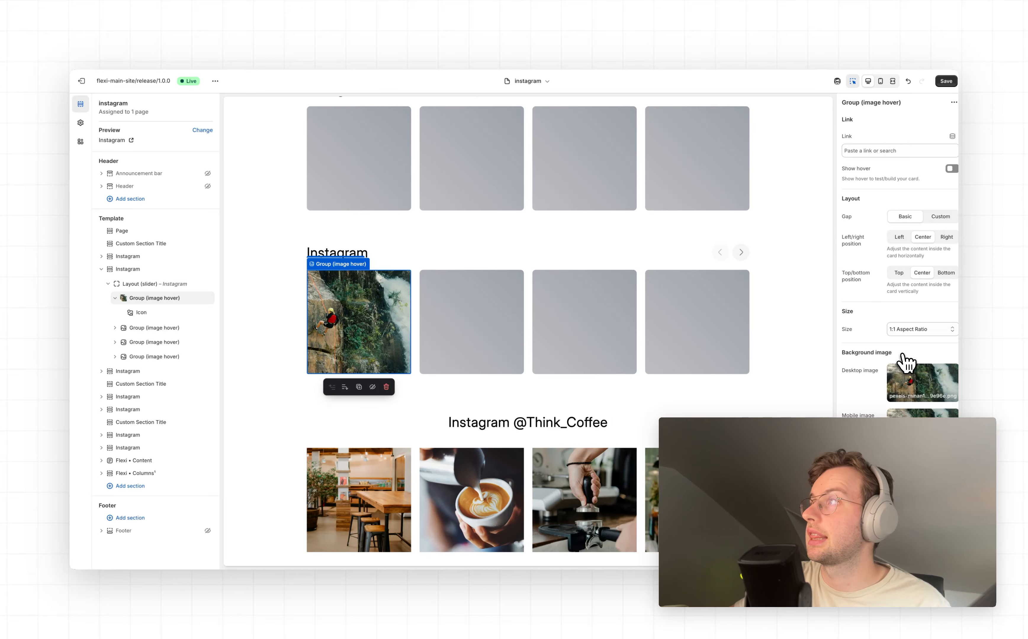
{"action": "left_click", "coordinate": [889, 153]}
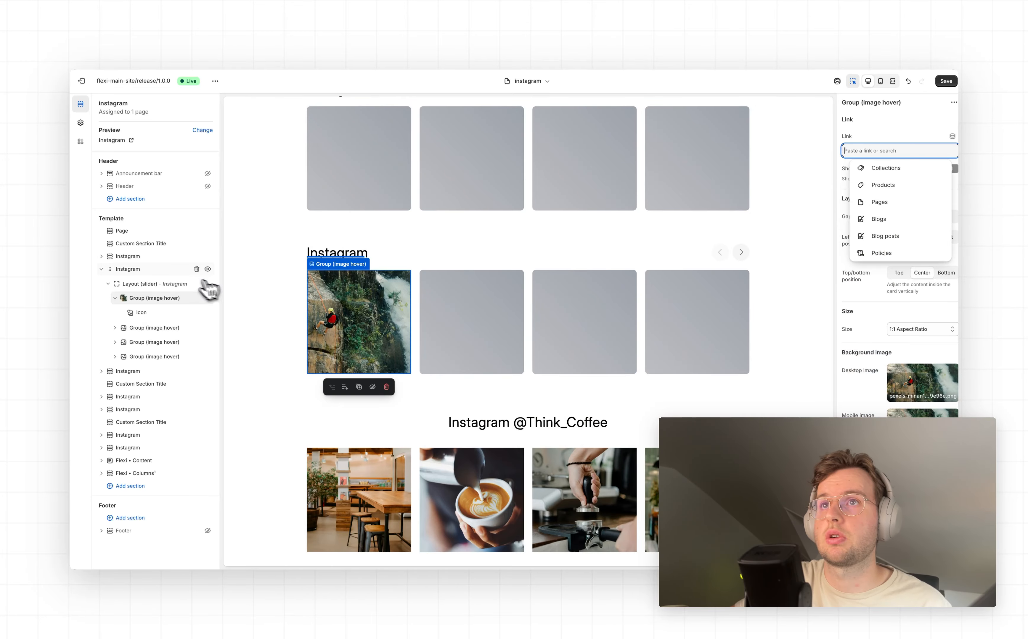
{"action": "left_click", "coordinate": [167, 285]}
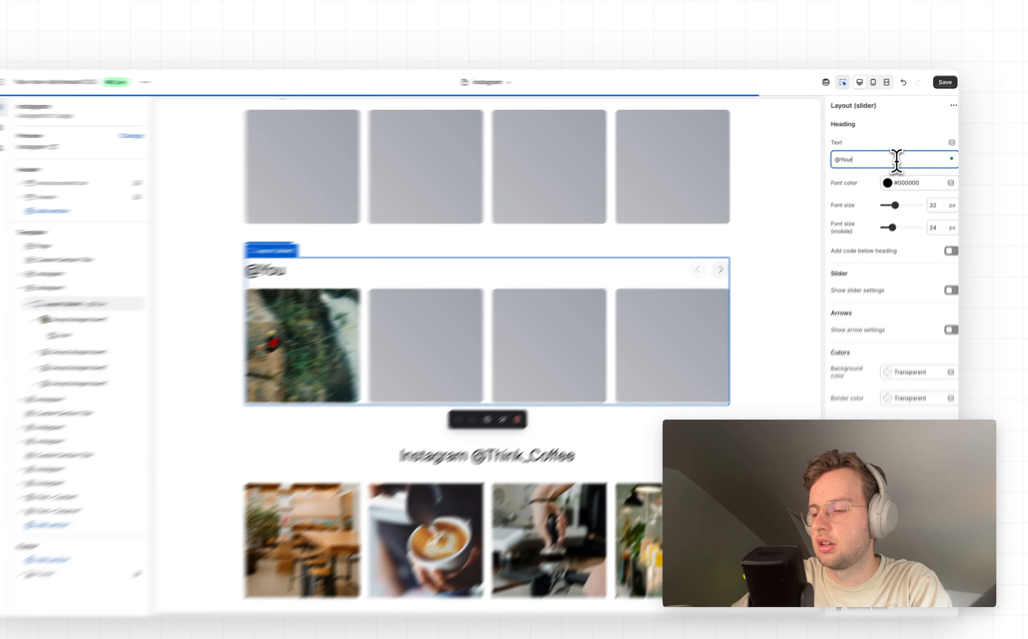
{"action": "type", "text": "r_Instagram Brand"}
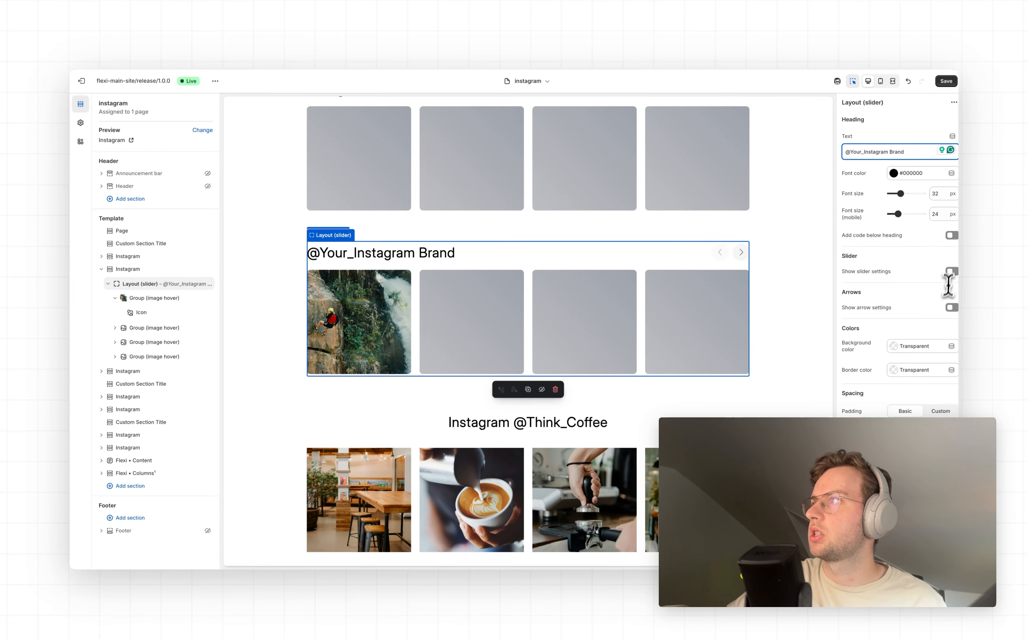
Show the layout's slider settings and, in mobile preview, enable Loop, Enable auto play and Pause auto play on interaction.
{"action": "left_click", "coordinate": [952, 272]}
{"action": "scroll", "coordinate": [914, 304], "scroll_direction": "down", "scroll_amount": 3}
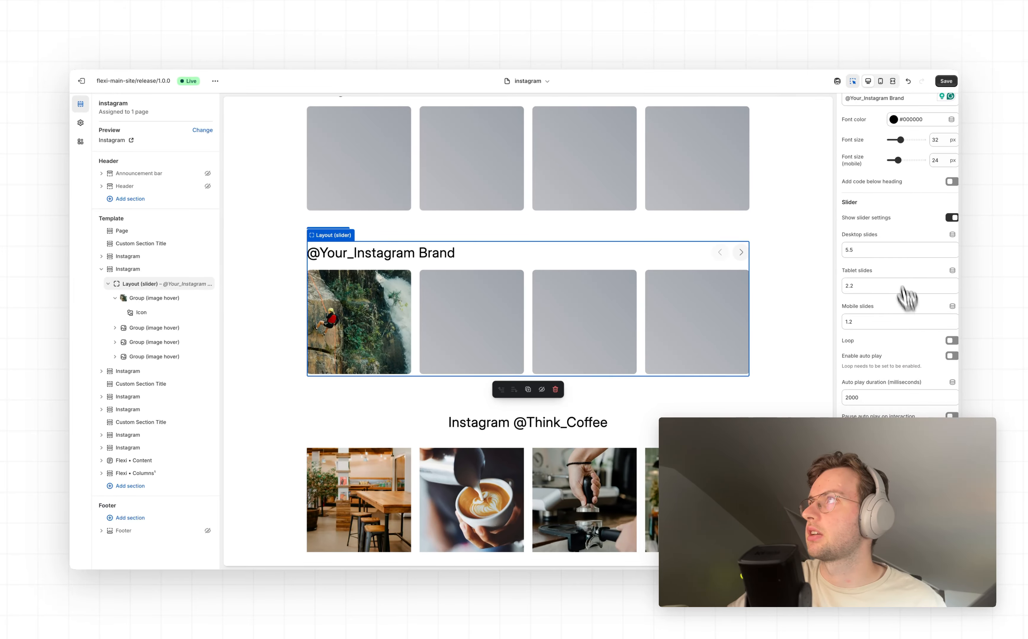
{"action": "left_click", "coordinate": [881, 82]}
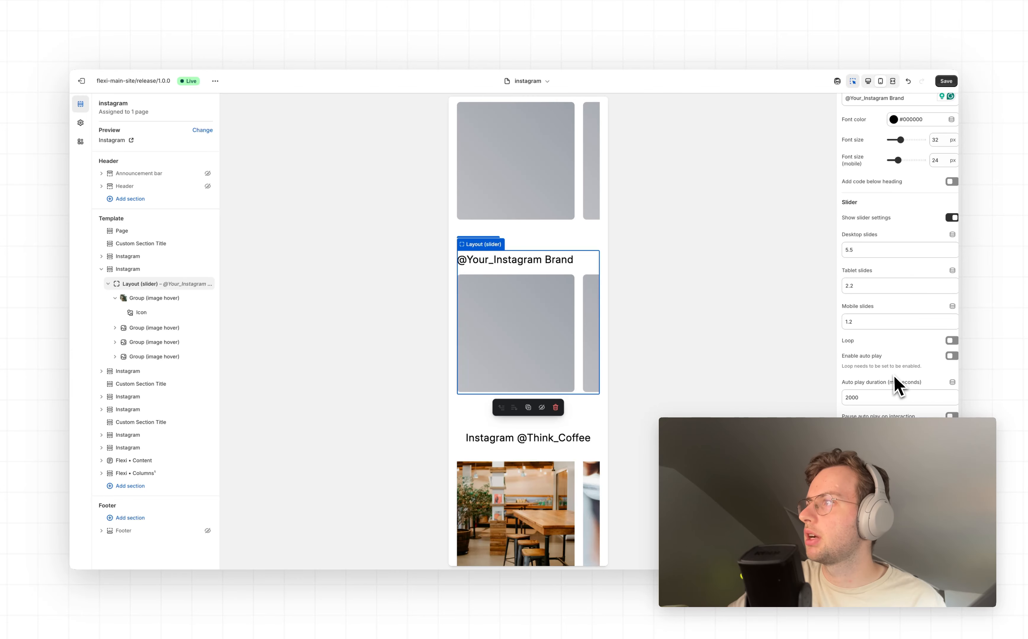
{"action": "left_click", "coordinate": [953, 357]}
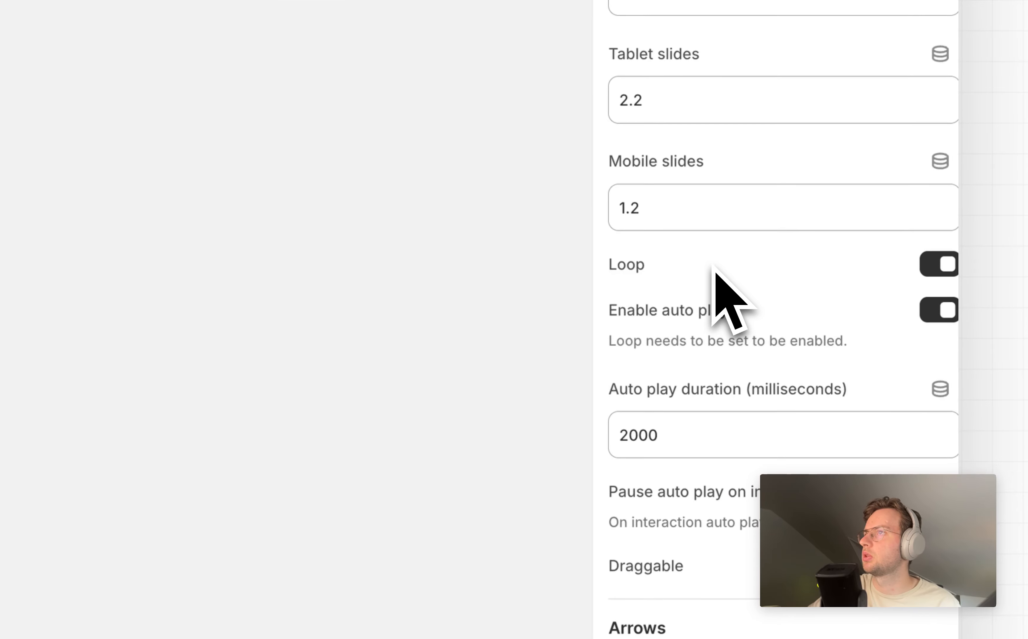
{"action": "scroll", "coordinate": [714, 271], "scroll_direction": "down", "scroll_amount": 3}
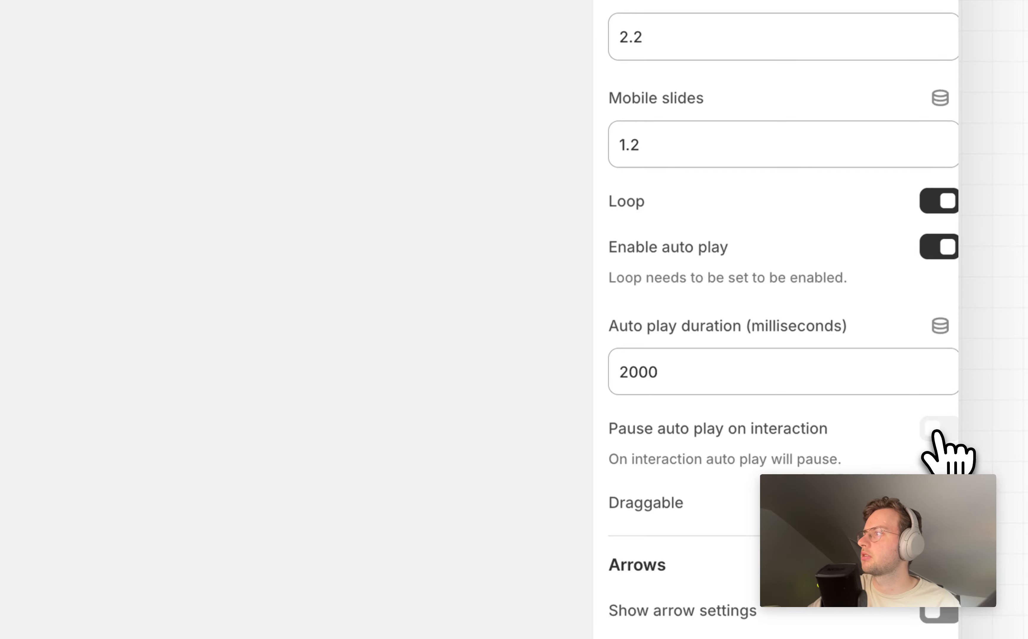
{"action": "left_click", "coordinate": [933, 429]}
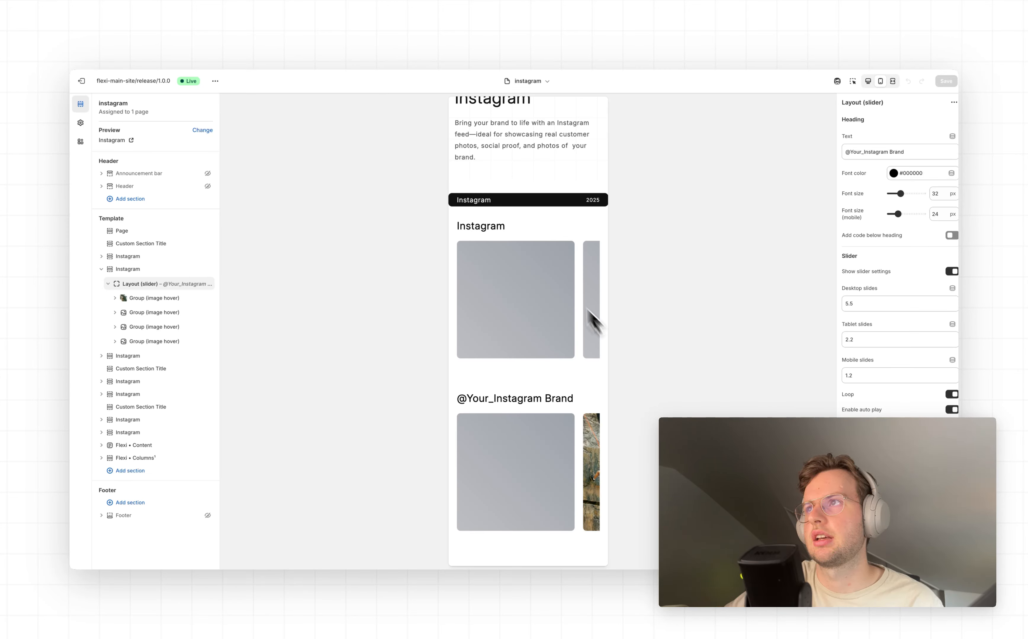
{"action": "scroll", "coordinate": [533, 254], "scroll_direction": "down", "scroll_amount": 10}
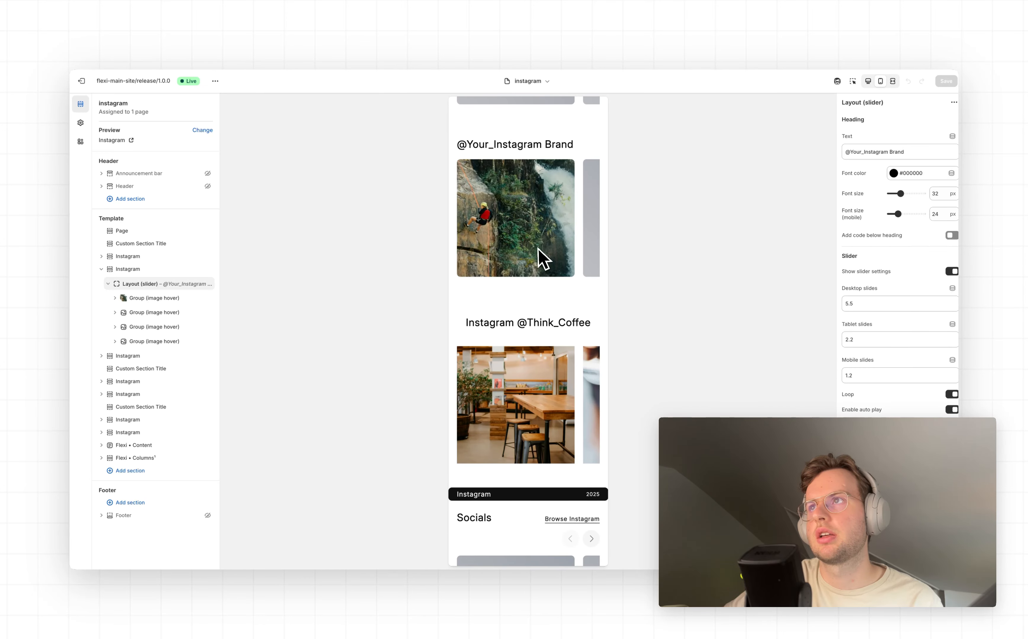
{"action": "left_click_drag", "start_coordinate": [586, 250], "coordinate": [597, 251]}
{"action": "left_click_drag", "start_coordinate": [515, 239], "coordinate": [586, 238]}
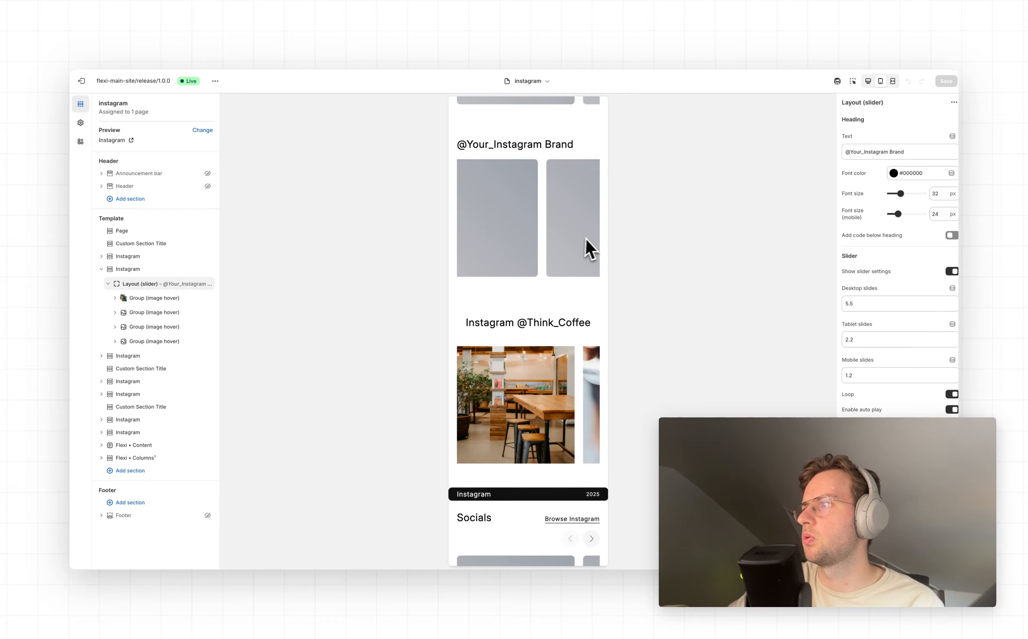
Return to the desktop preview and show the slider layout's arrow settings.
{"action": "scroll", "coordinate": [870, 400], "scroll_direction": "down", "scroll_amount": 5}
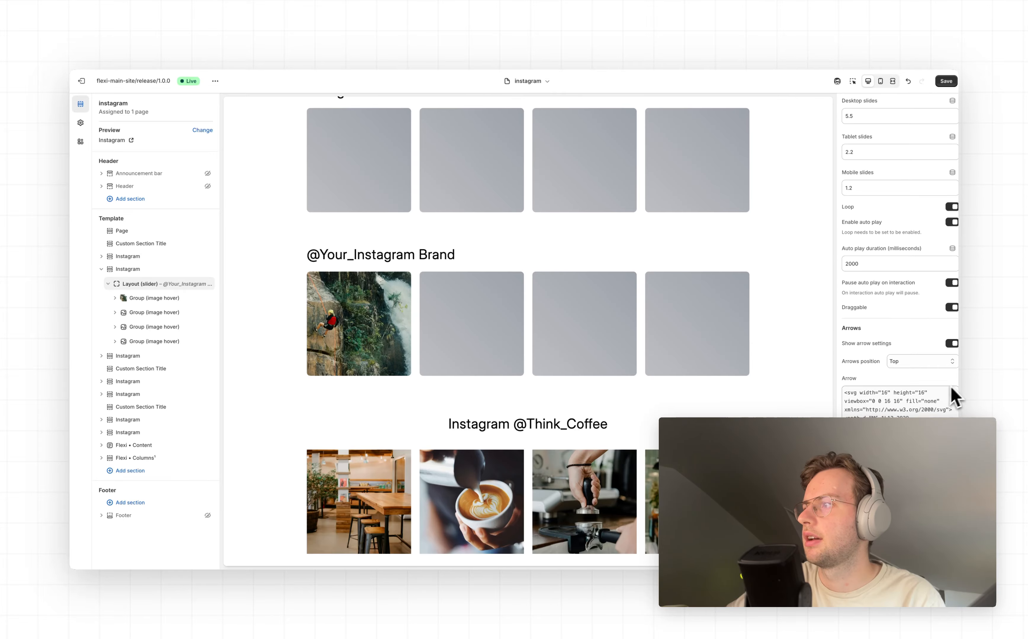